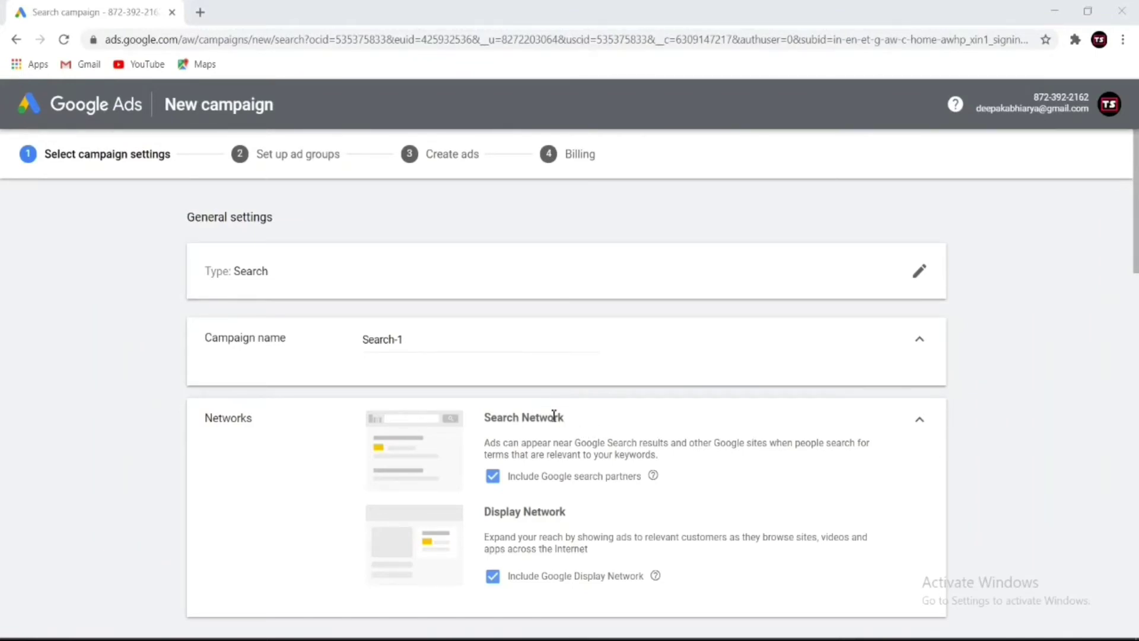
# - Exclude Google search partners and the Google Display Network from the campaign's networks
pyautogui.scroll(-2, 548, 411)
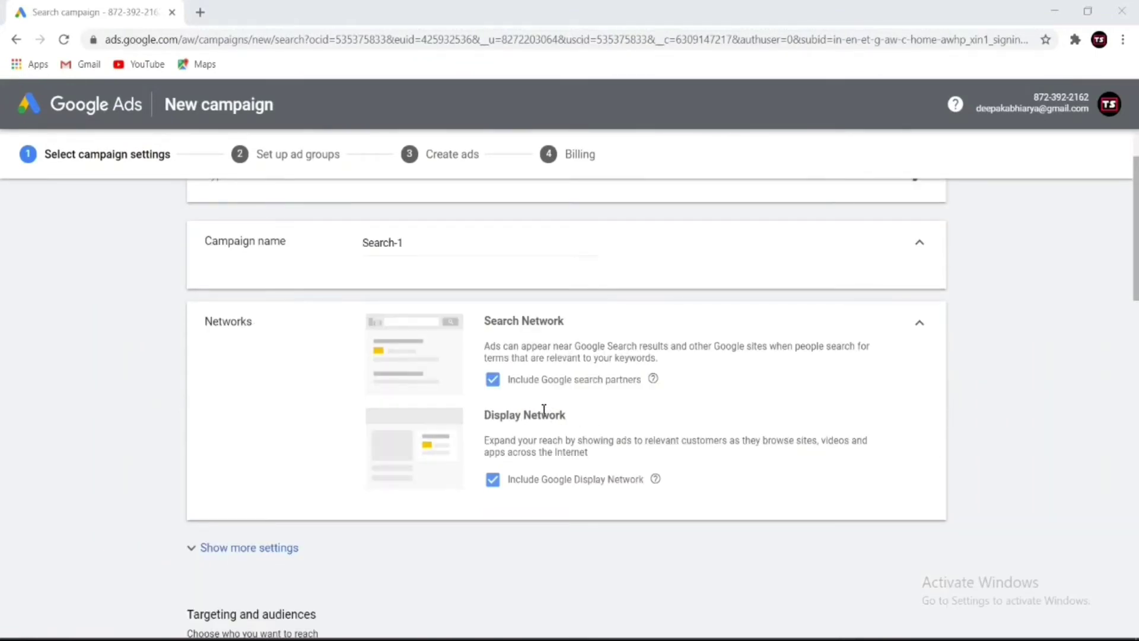
pyautogui.click(493, 380)
pyautogui.click(492, 491)
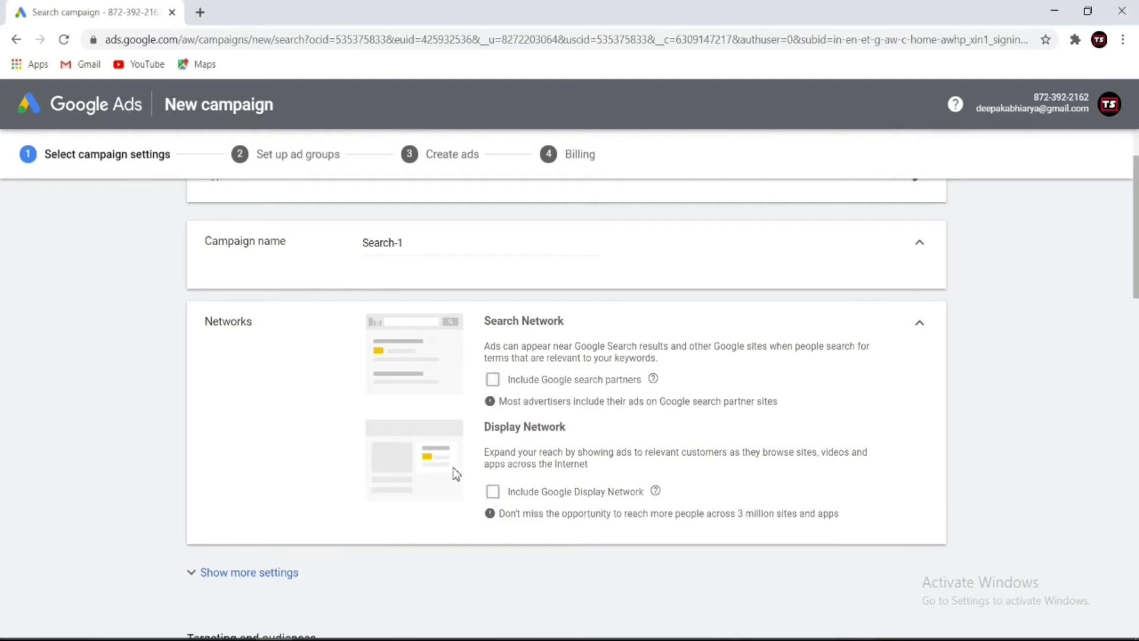
# - Add Hindi as a customer language for the campaign
pyautogui.scroll(-5, 454, 471)
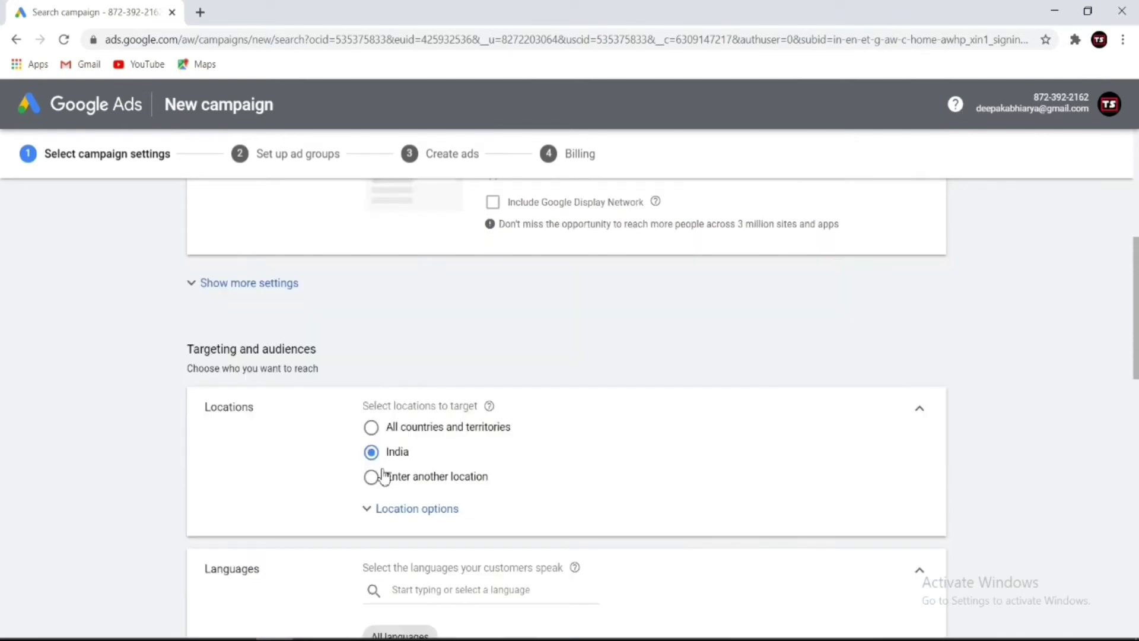
pyautogui.scroll(-3, 394, 457)
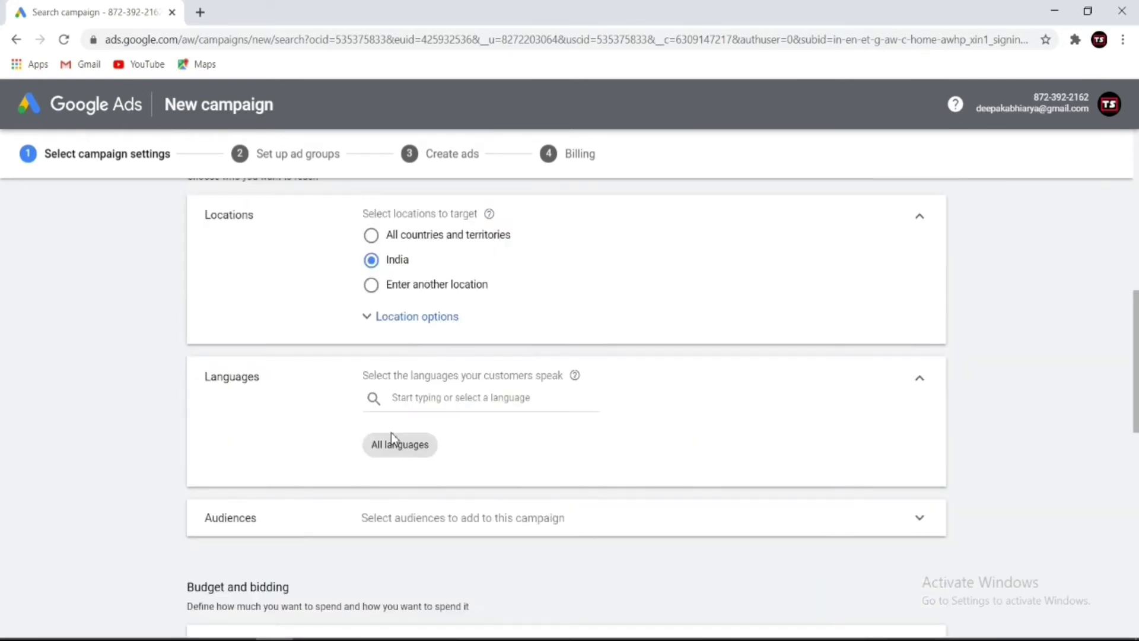
pyautogui.click(459, 399)
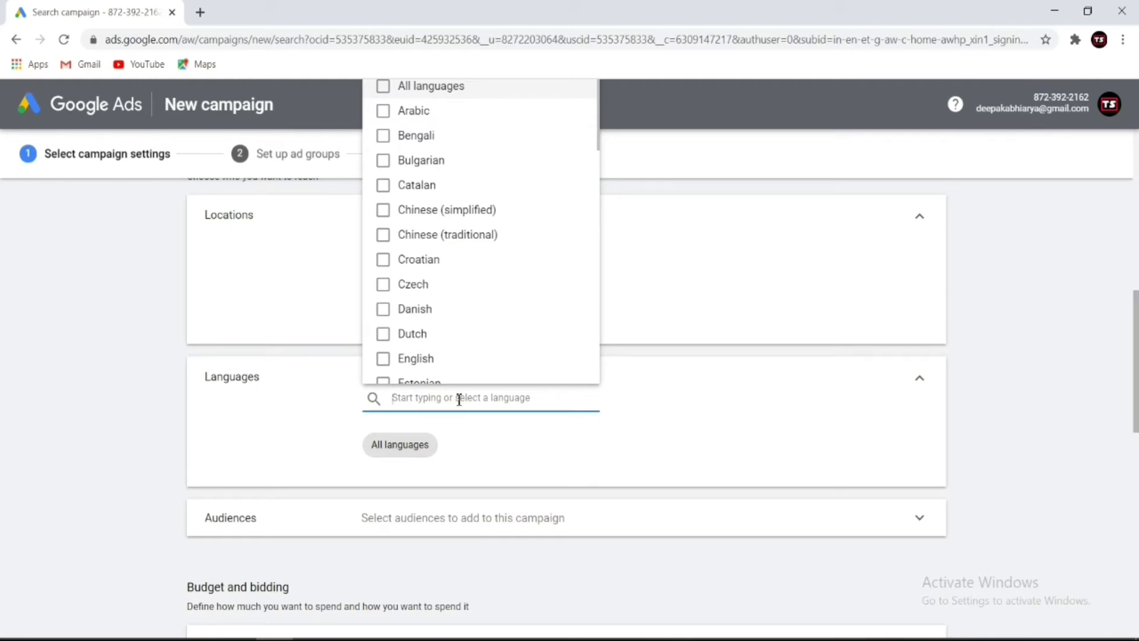
pyautogui.write('HIN')
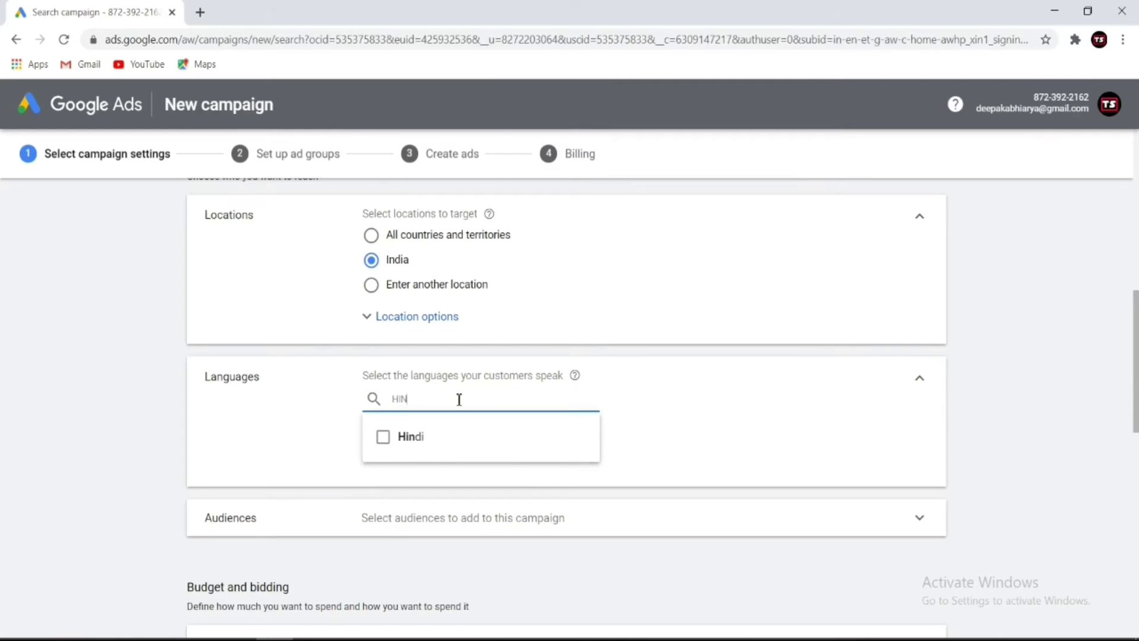
pyautogui.click(435, 446)
pyautogui.click(655, 448)
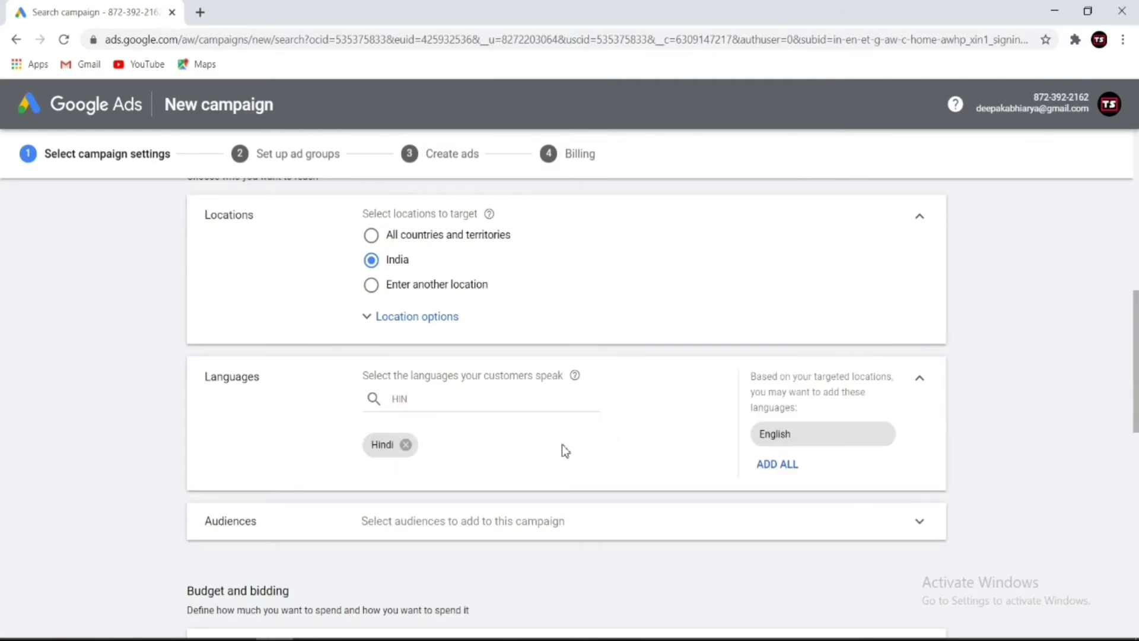
# - Add English as a second customer language alongside Hindi
pyautogui.click(435, 399)
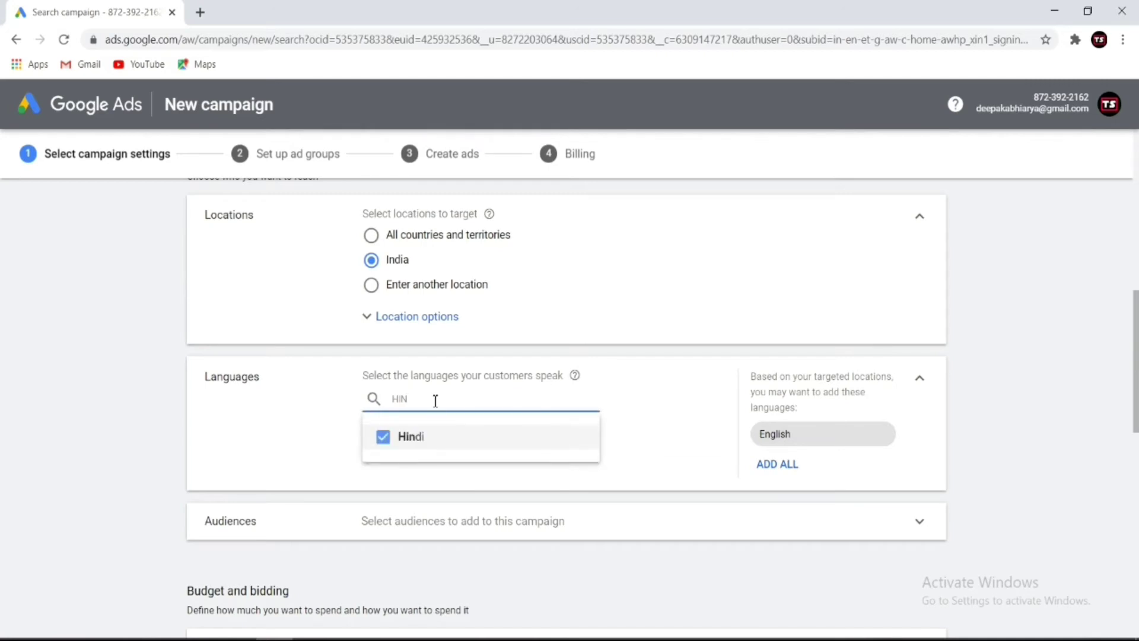
pyautogui.press('BackSpace')
pyautogui.press('BackSpace')
pyautogui.press('BackSpace')
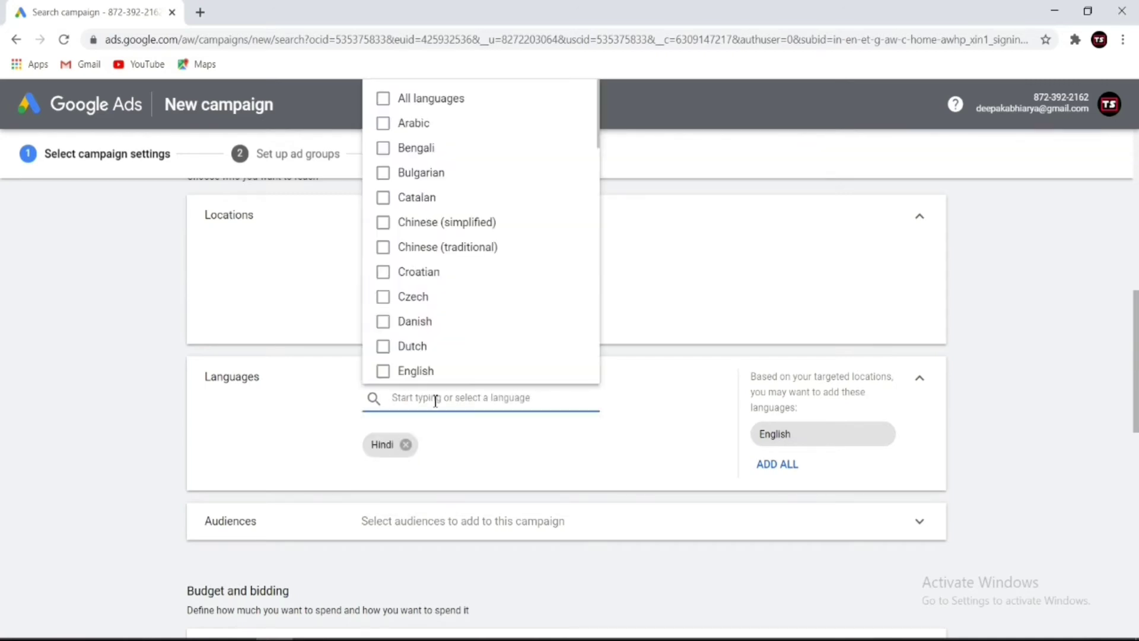
pyautogui.write('E')
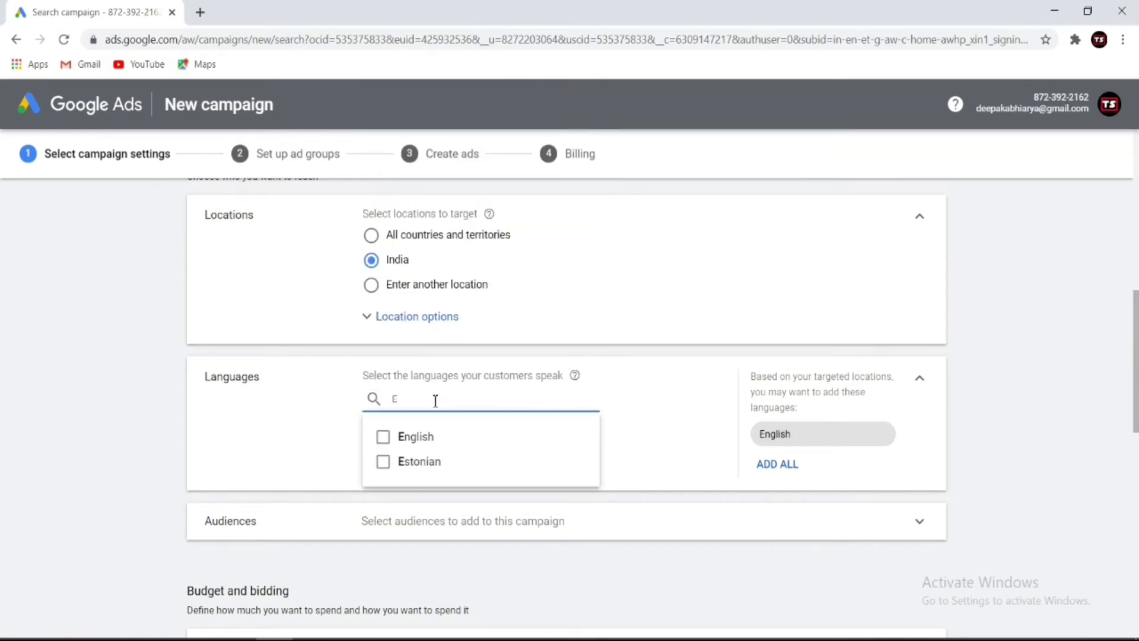
pyautogui.write('N')
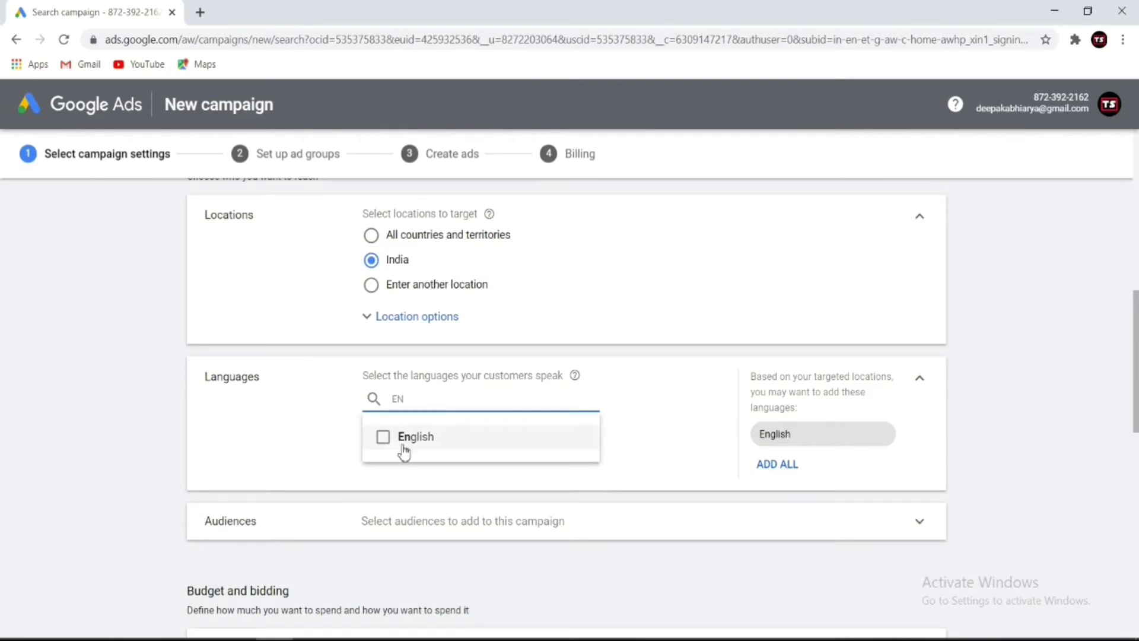
pyautogui.click(382, 437)
pyautogui.click(339, 443)
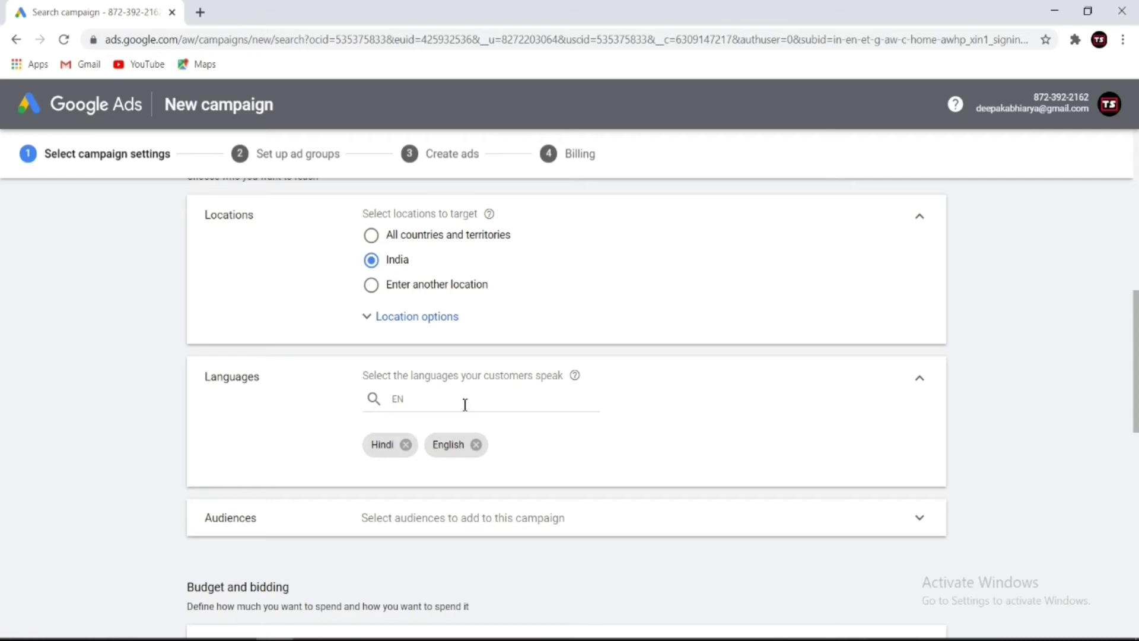
# - Remove Hindi and English from the customer languages to target all languages again
pyautogui.scroll(-2, 461, 406)
pyautogui.scroll(3, 457, 409)
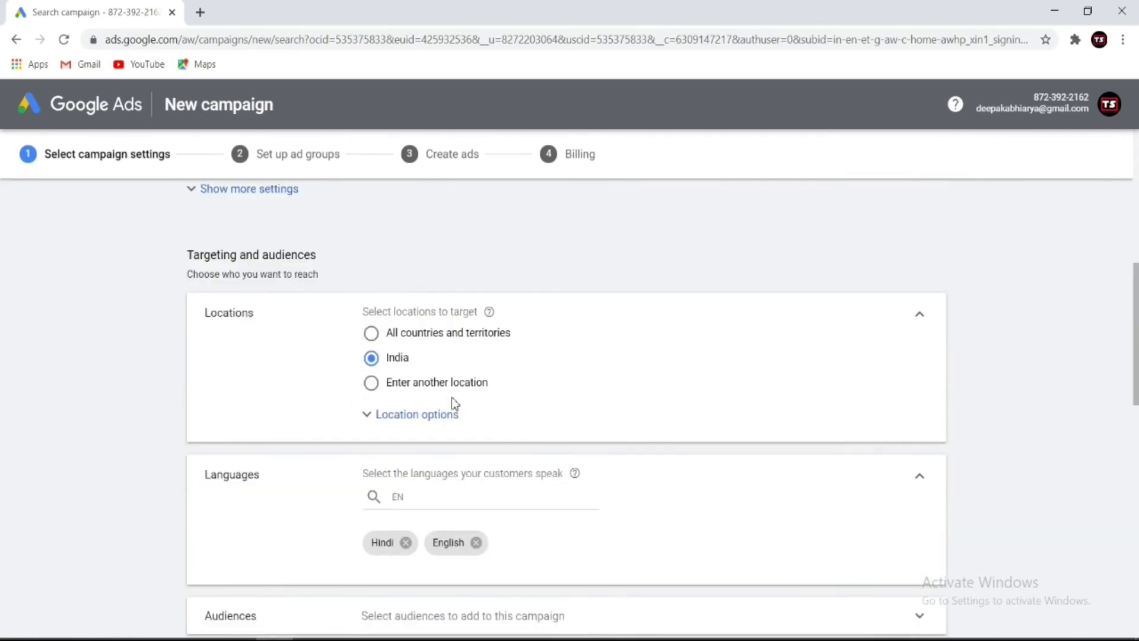
pyautogui.scroll(-2, 452, 427)
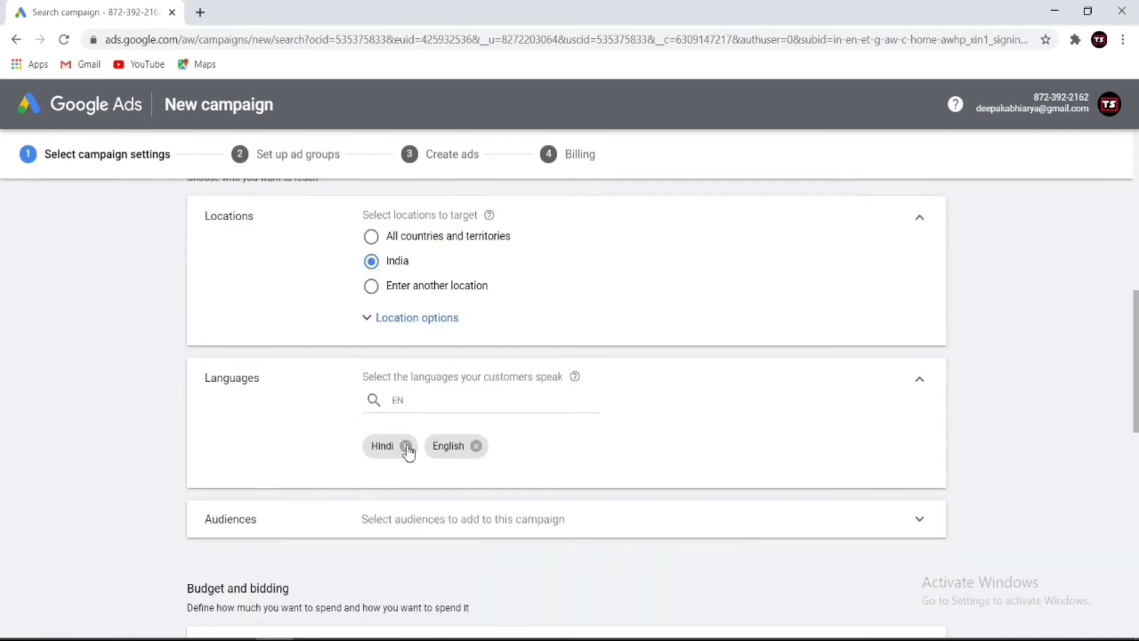
pyautogui.click(407, 446)
pyautogui.click(414, 446)
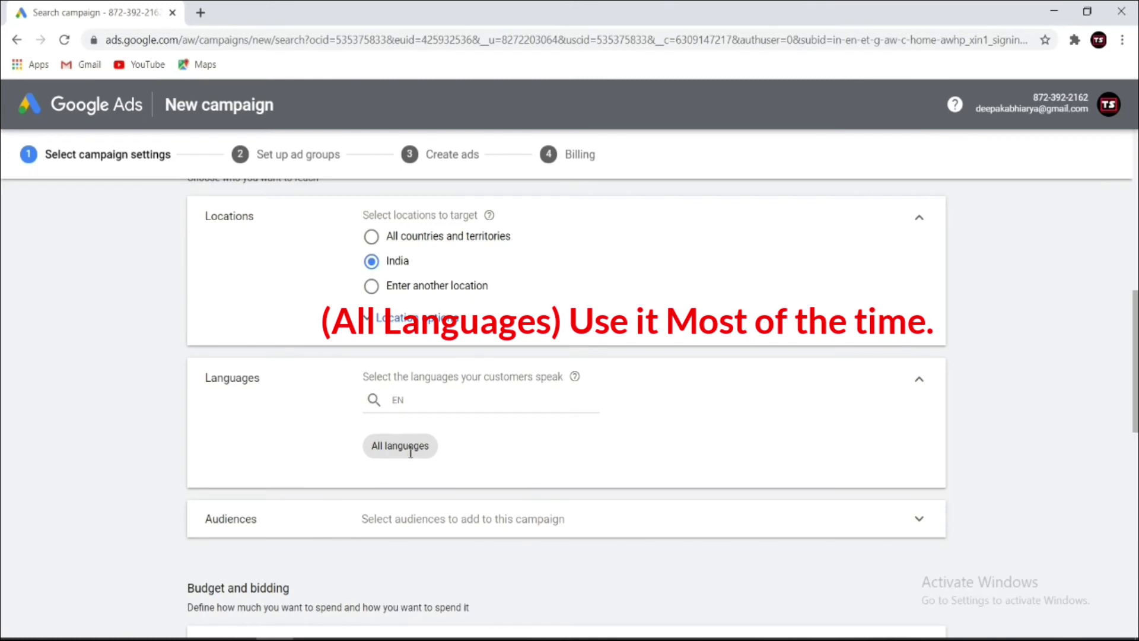
# - Examine the target and exclude choices in the additional location options, and collapse them again
pyautogui.scroll(-2, 410, 455)
pyautogui.scroll(2, 408, 445)
pyautogui.scroll(-2, 438, 436)
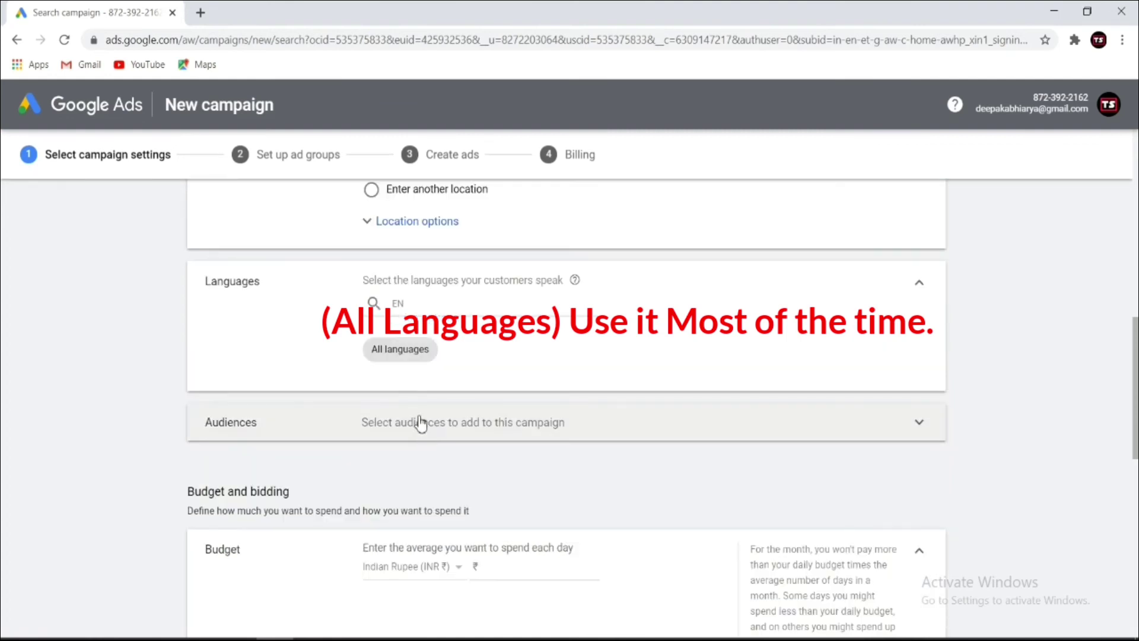
pyautogui.scroll(2, 420, 424)
pyautogui.scroll(2, 417, 416)
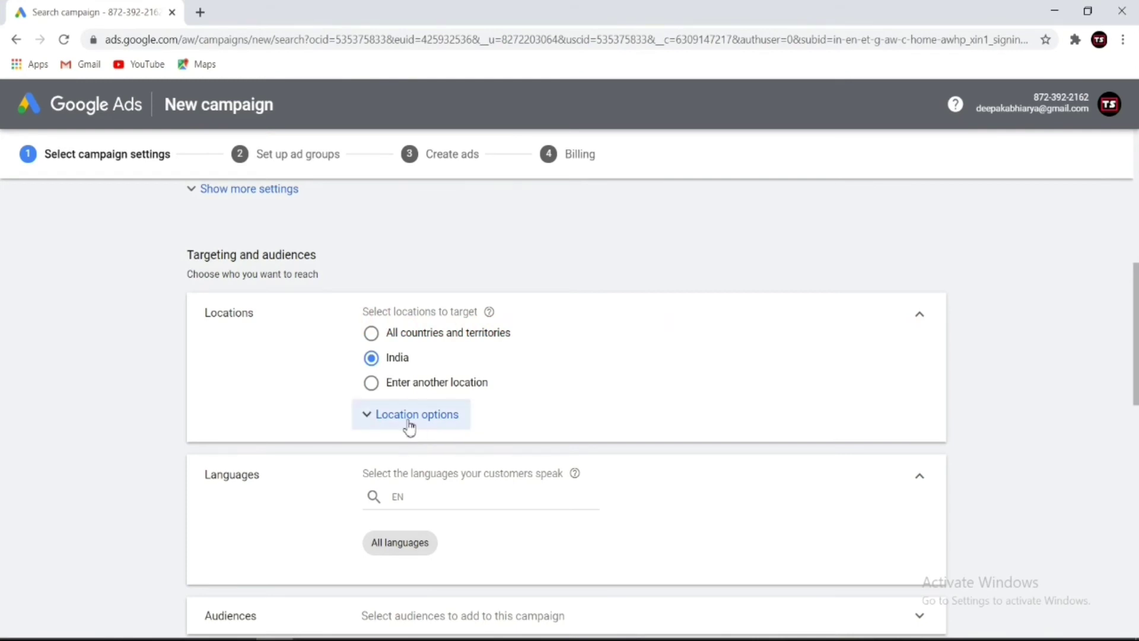
pyautogui.click(378, 419)
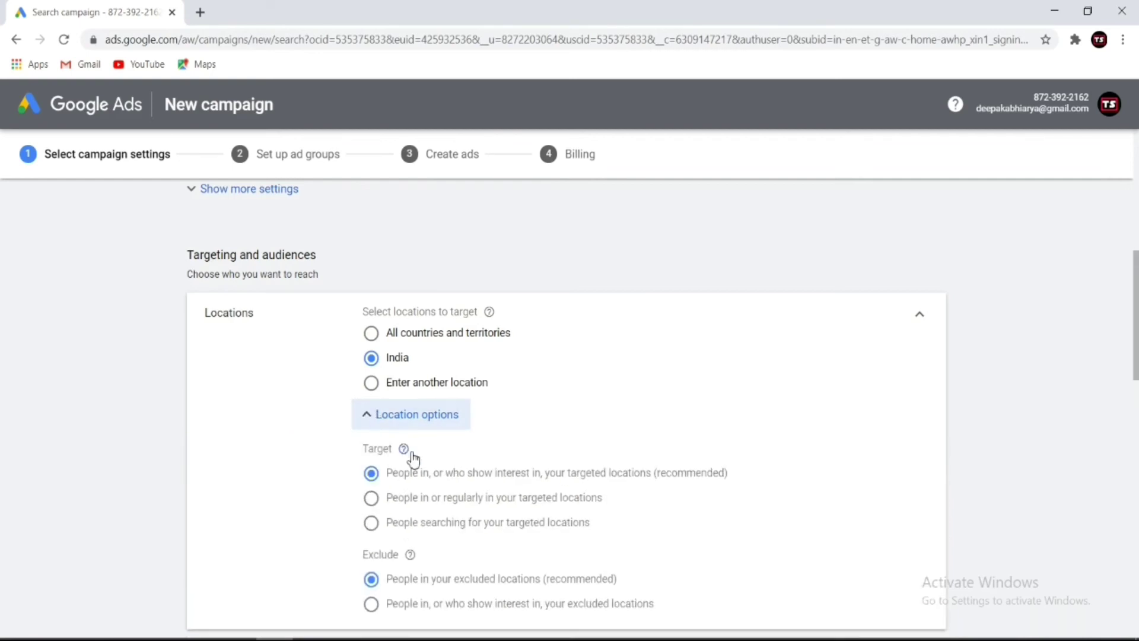
pyautogui.scroll(-2, 382, 439)
pyautogui.click(360, 318)
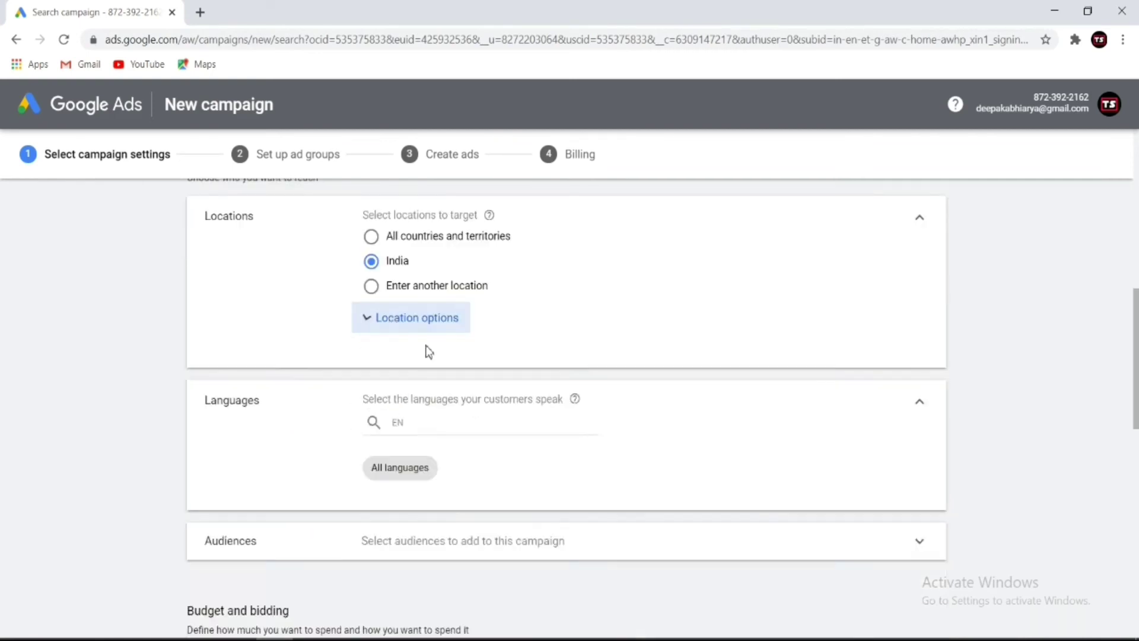
# - Switch location targeting from India to entering another location, and open the advanced location search
pyautogui.scroll(3, 427, 348)
pyautogui.click(370, 483)
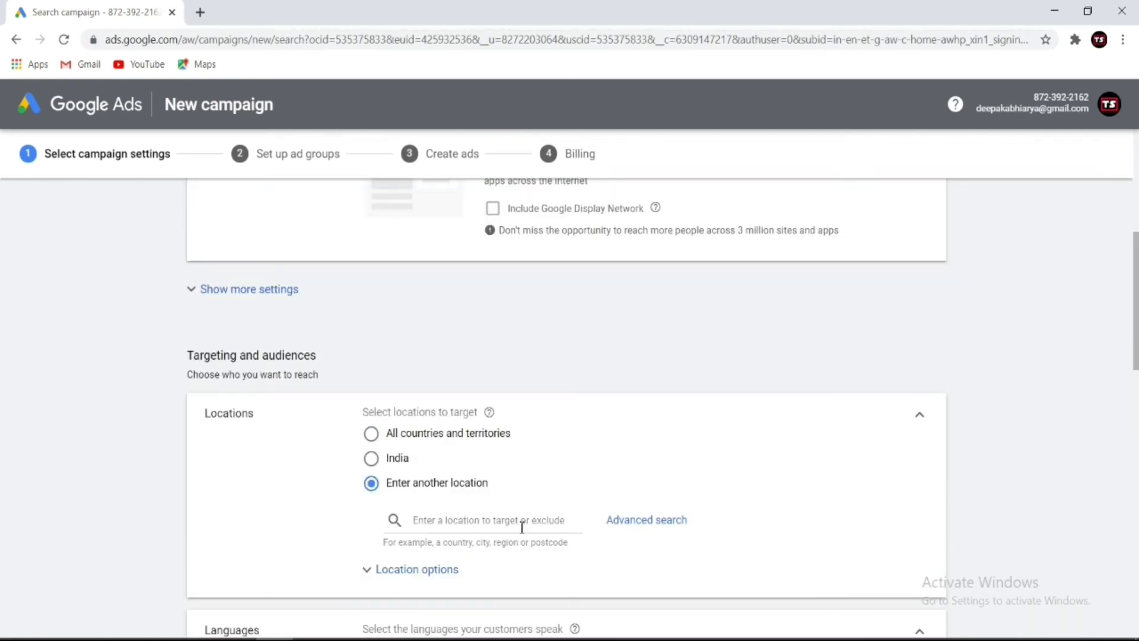
pyautogui.click(650, 524)
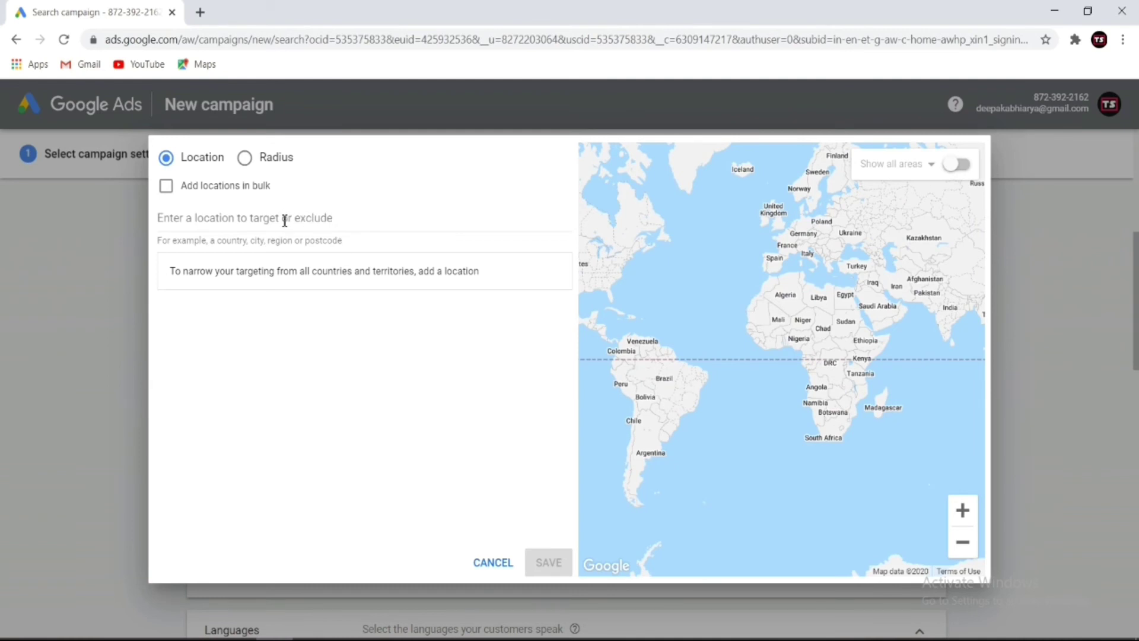
# - Target a 20 mi radius around Juhu Beach, Mumbai, Maharashtra
pyautogui.click(246, 159)
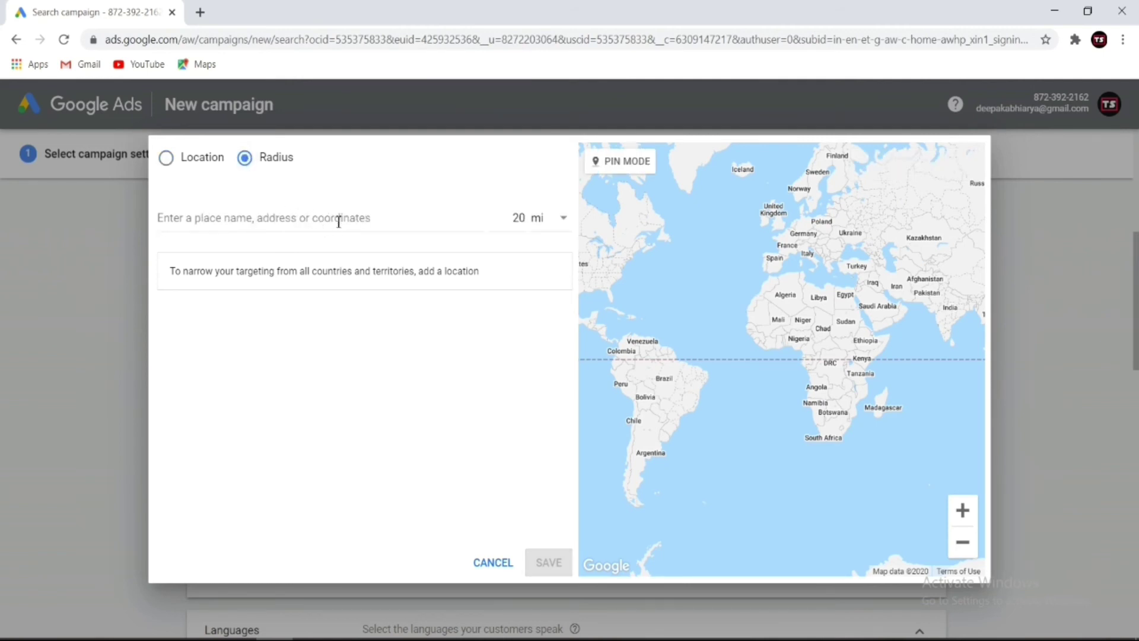
pyautogui.click(339, 222)
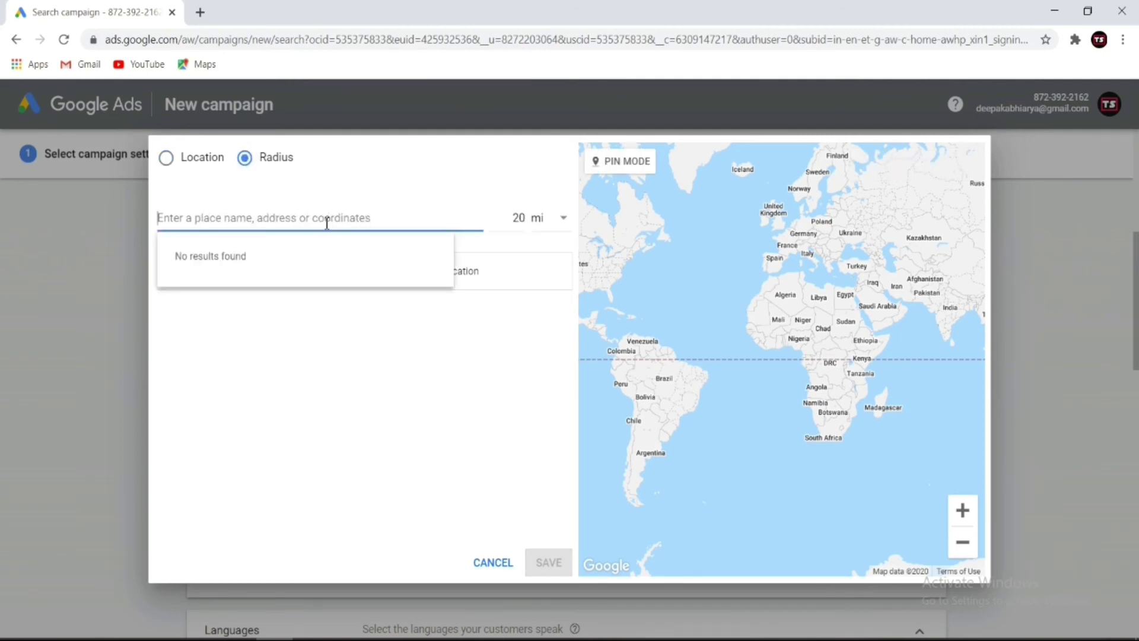
pyautogui.write('JUHU')
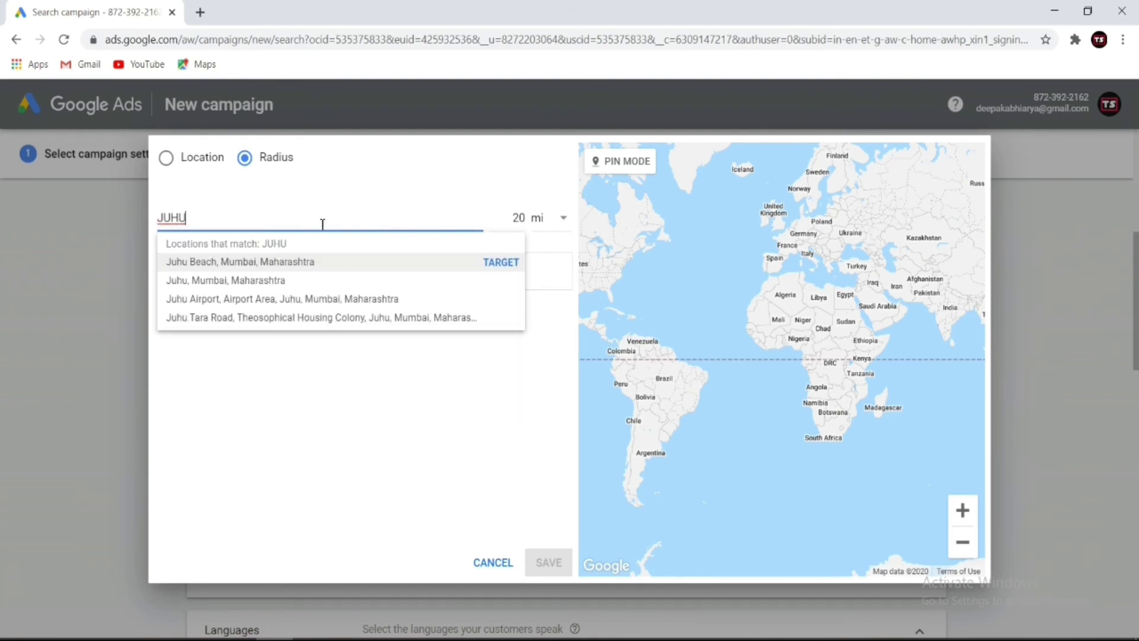
pyautogui.click(504, 264)
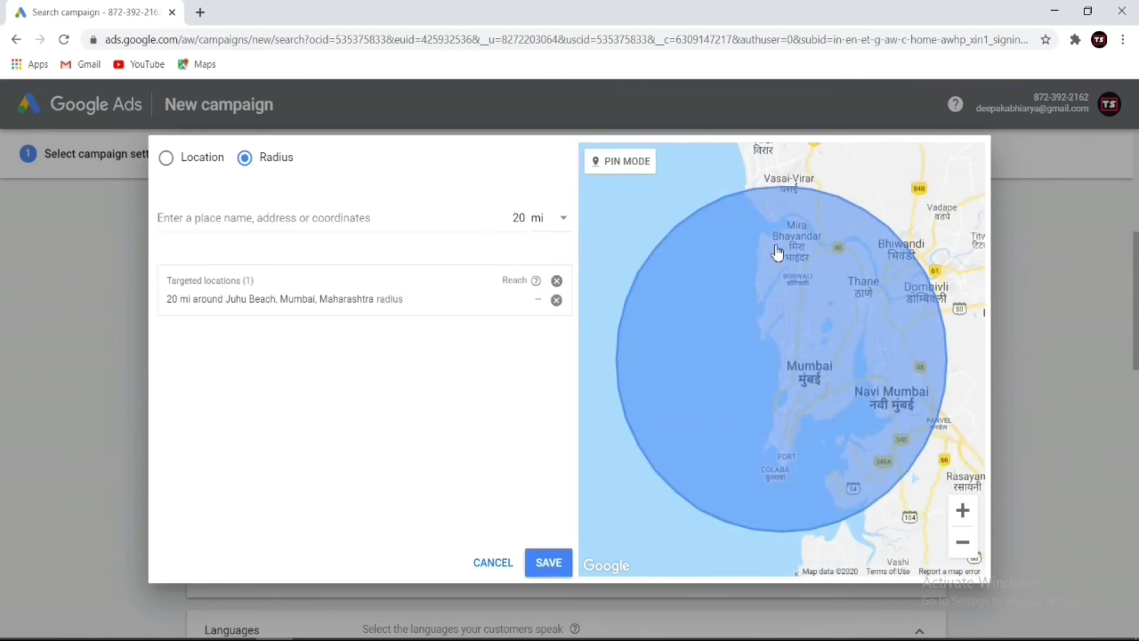
# - Switch the radius unit to kilometres and try to set the distance to 10
pyautogui.click(559, 224)
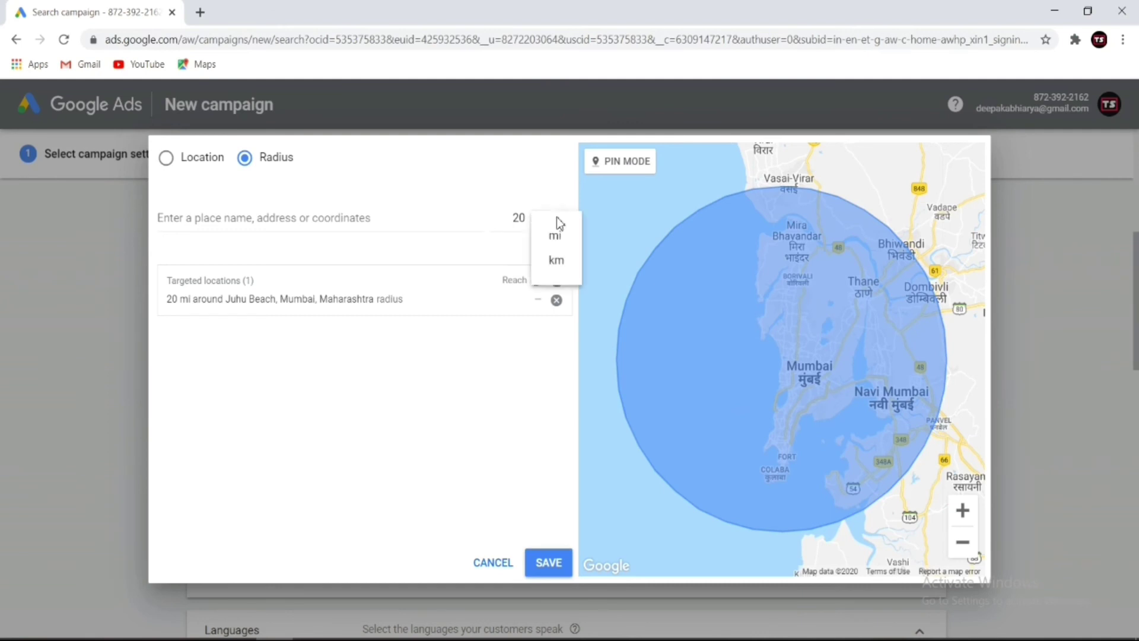
pyautogui.click(556, 261)
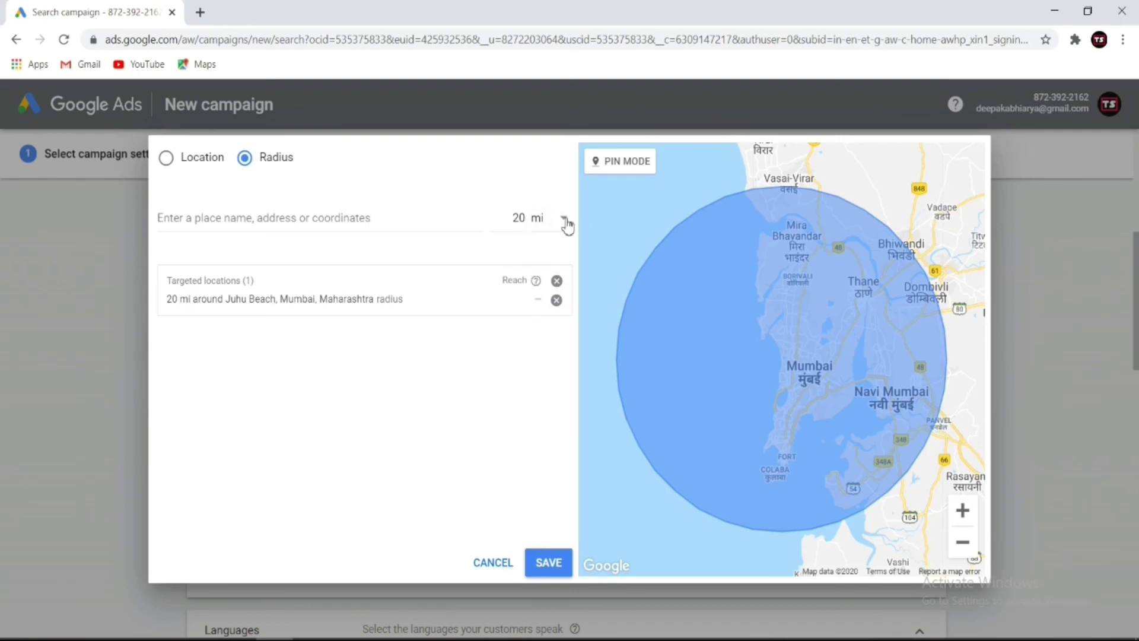
pyautogui.click(566, 224)
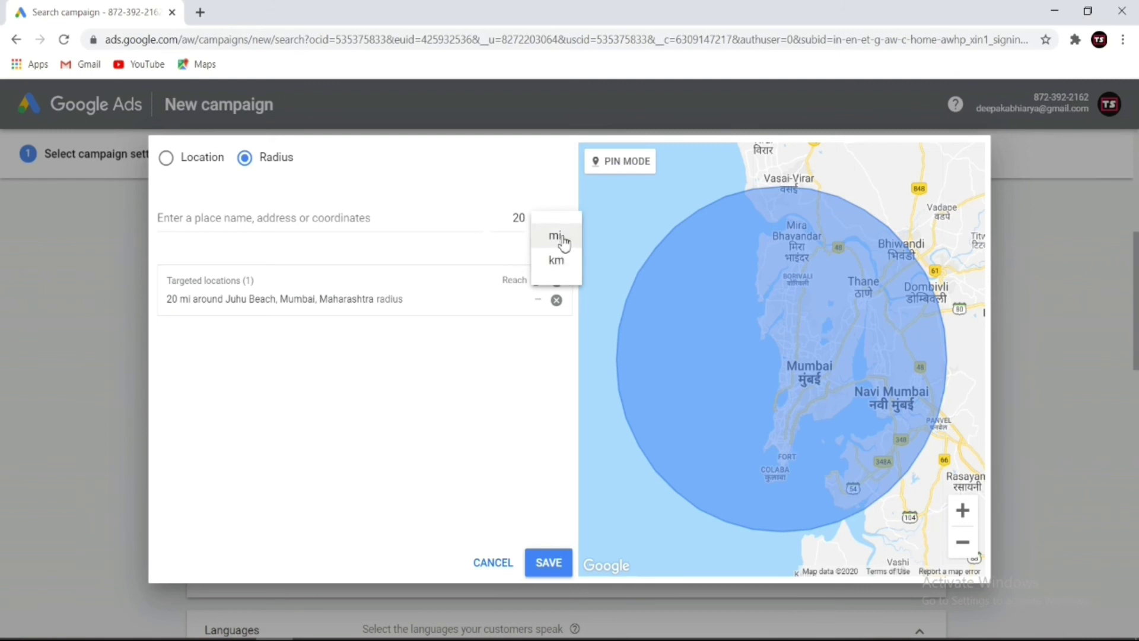
pyautogui.click(564, 243)
pyautogui.click(563, 244)
pyautogui.click(560, 261)
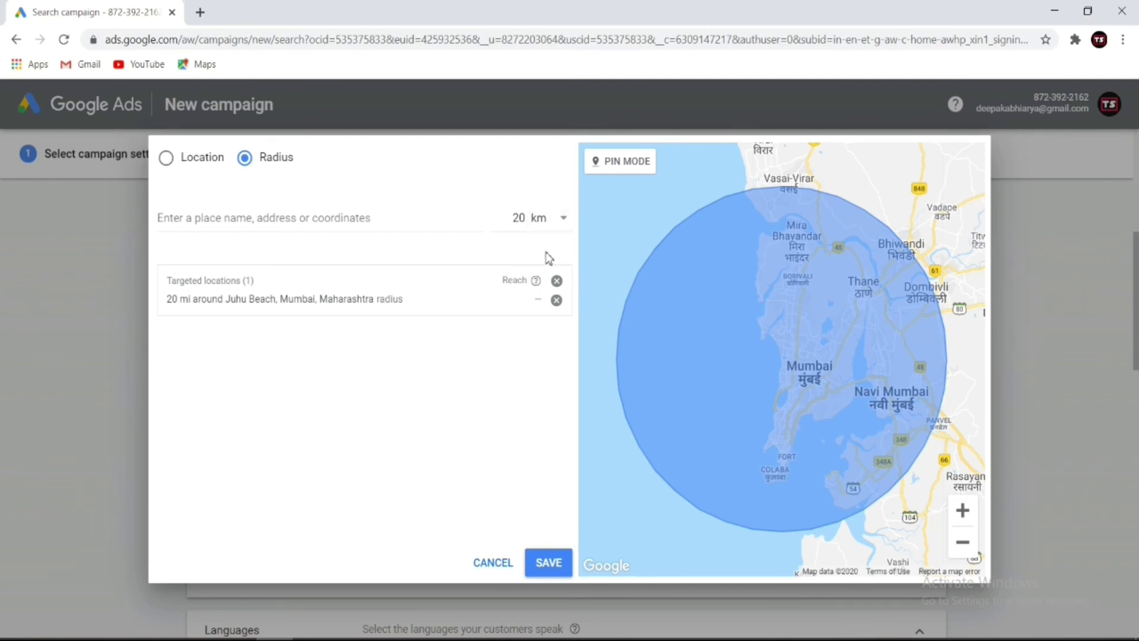
pyautogui.click(406, 224)
pyautogui.click(526, 218)
pyautogui.write('10')
pyautogui.click(280, 220)
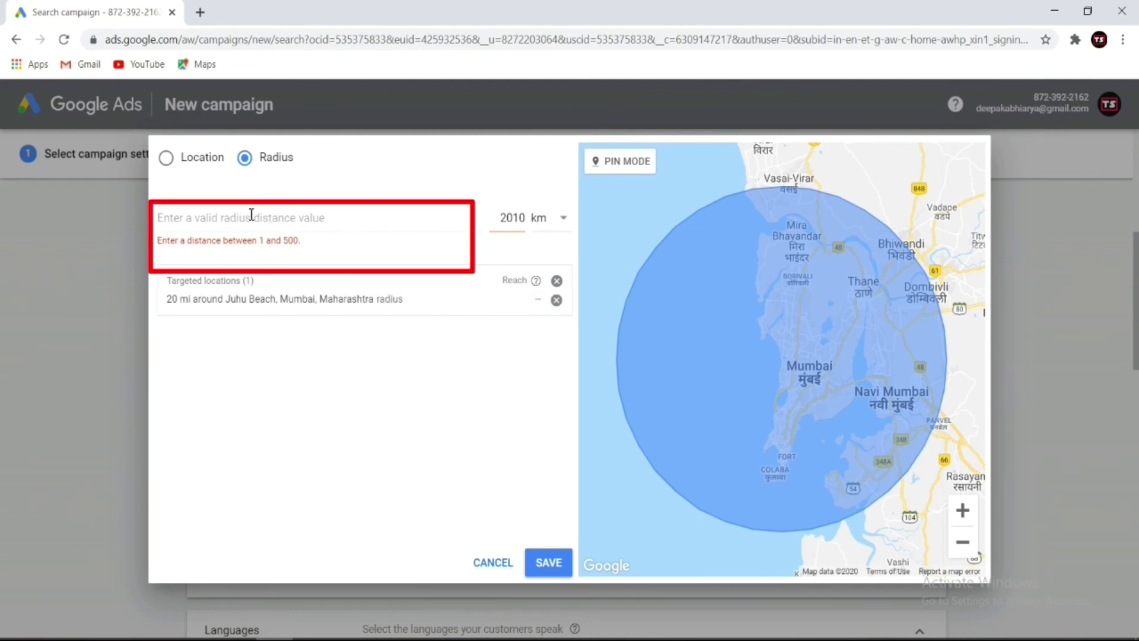
# - Search by location name and target the city of Mumbai, Maharashtra, India
pyautogui.click(167, 158)
pyautogui.click(213, 218)
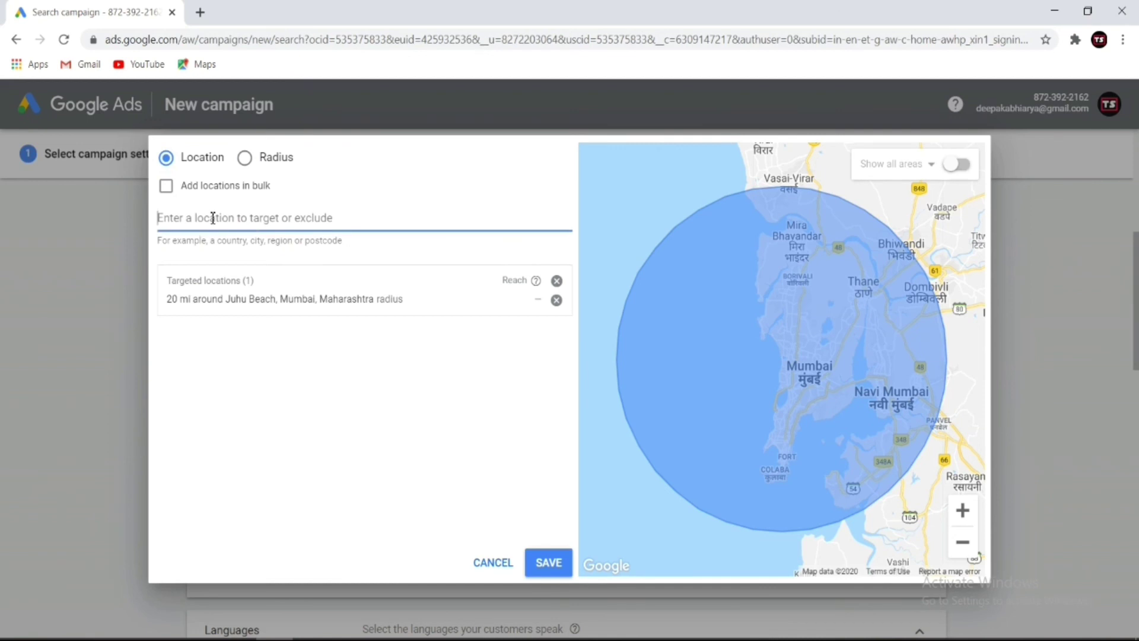
pyautogui.write('MUM')
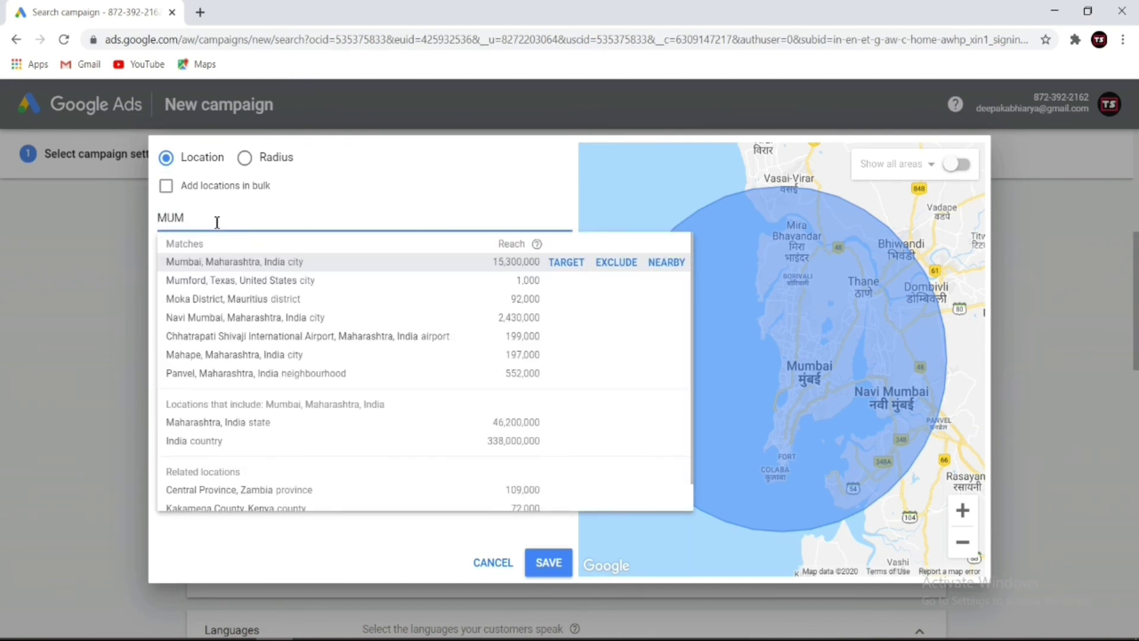
pyautogui.click(566, 262)
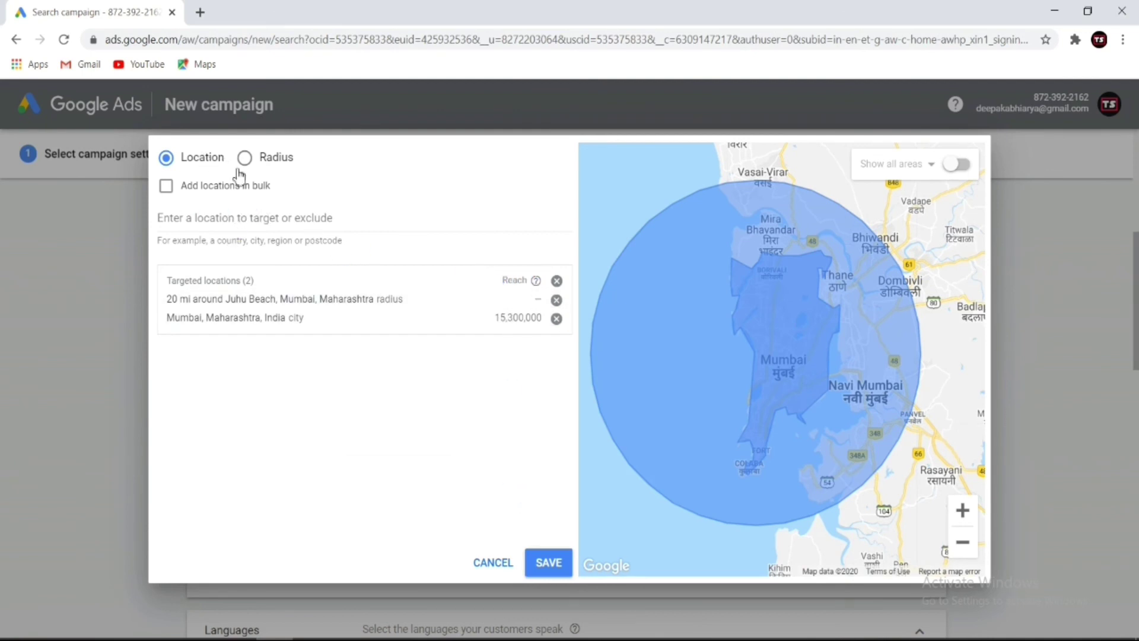
# - Add another 20 mi radius target around Juhu Beach, and discard all changes in the advanced location search
pyautogui.click(263, 159)
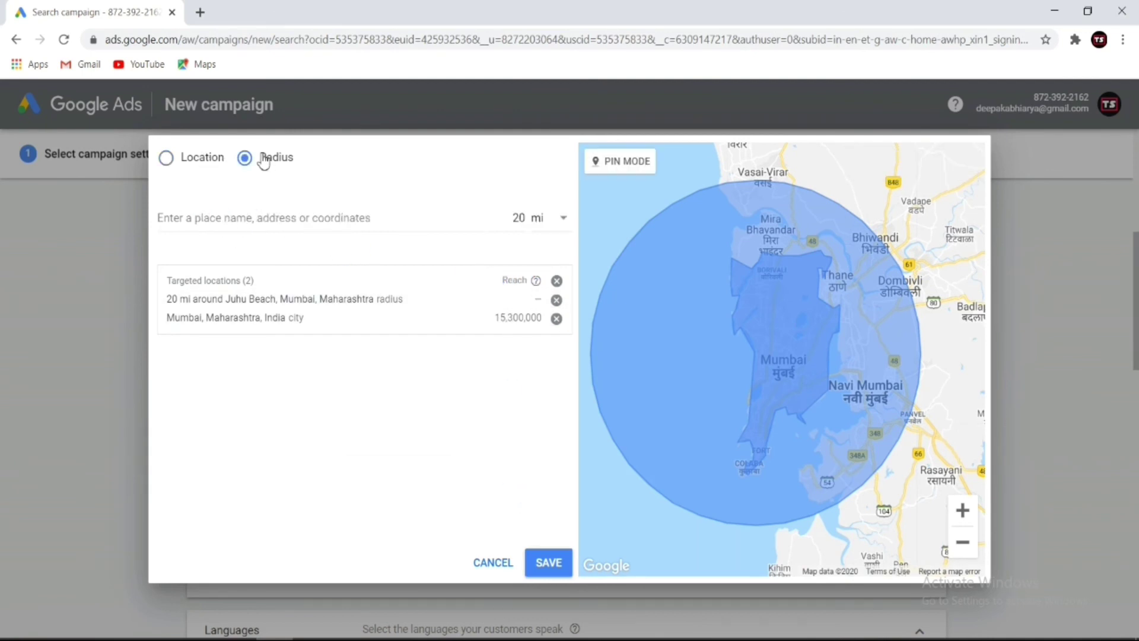
pyautogui.click(451, 216)
pyautogui.write('JUHU')
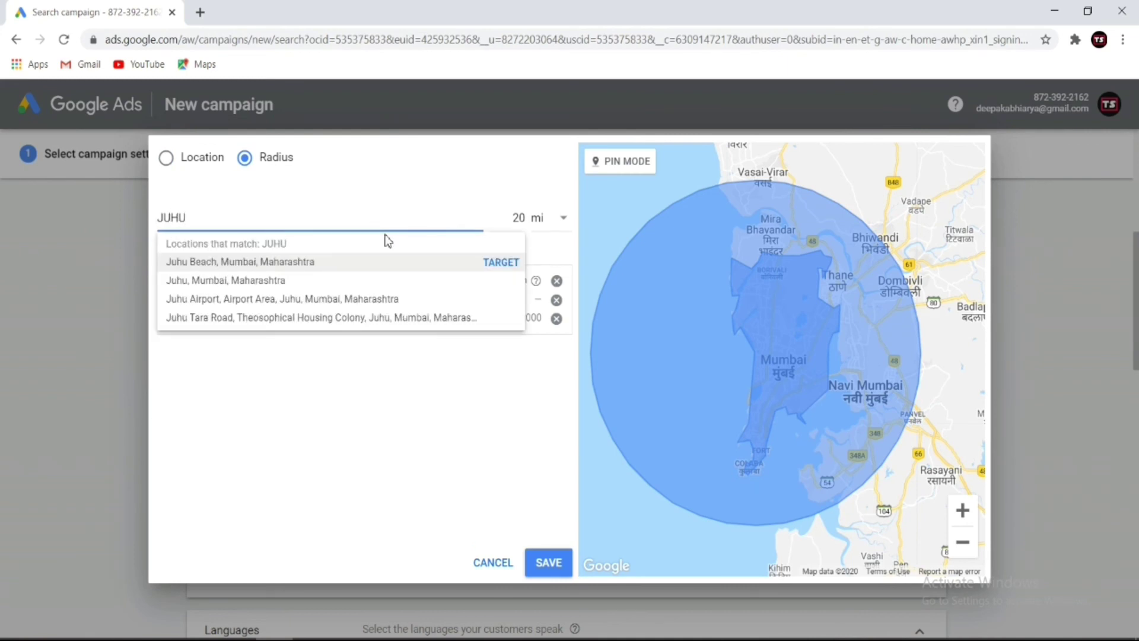
pyautogui.click(500, 262)
pyautogui.scroll(-3, 641, 358)
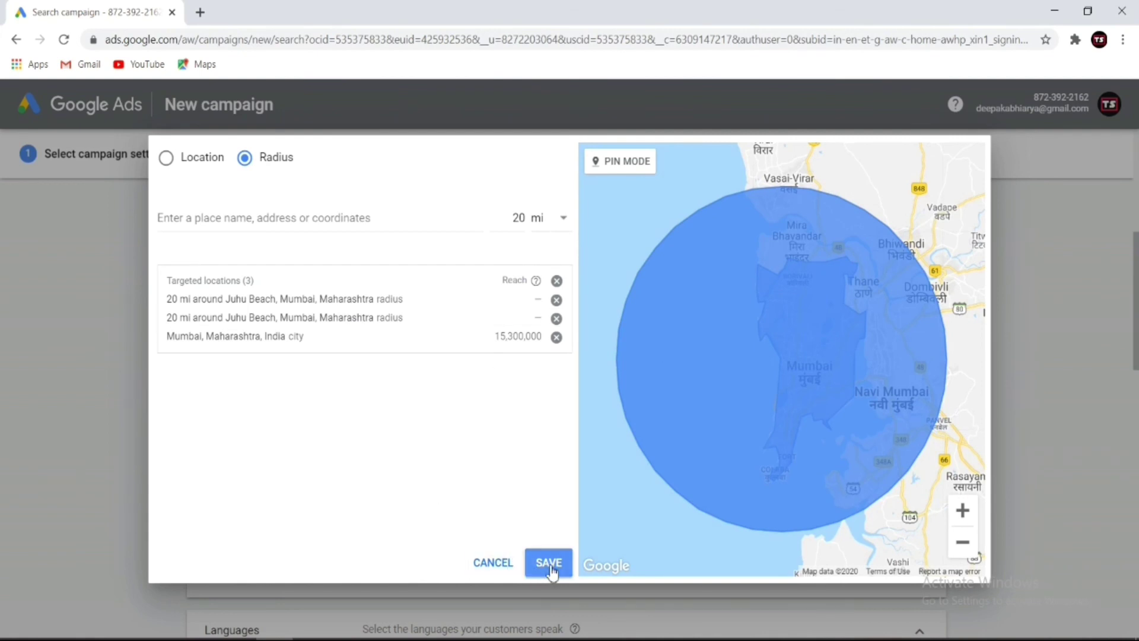
pyautogui.click(493, 563)
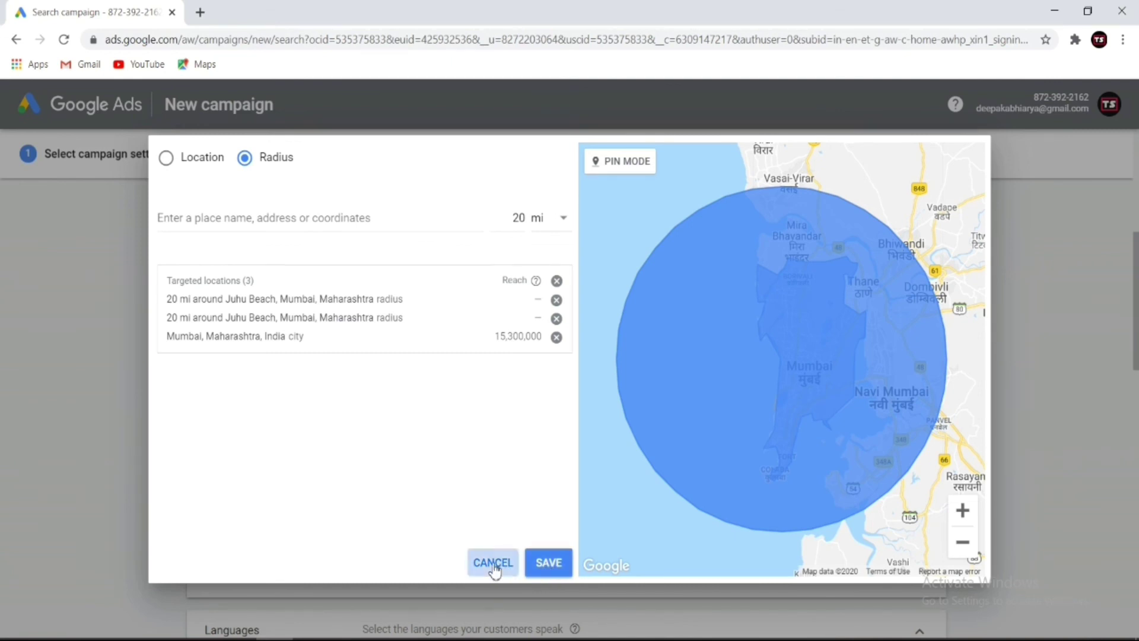
pyautogui.scroll(-3, 274, 526)
pyautogui.scroll(6, 275, 527)
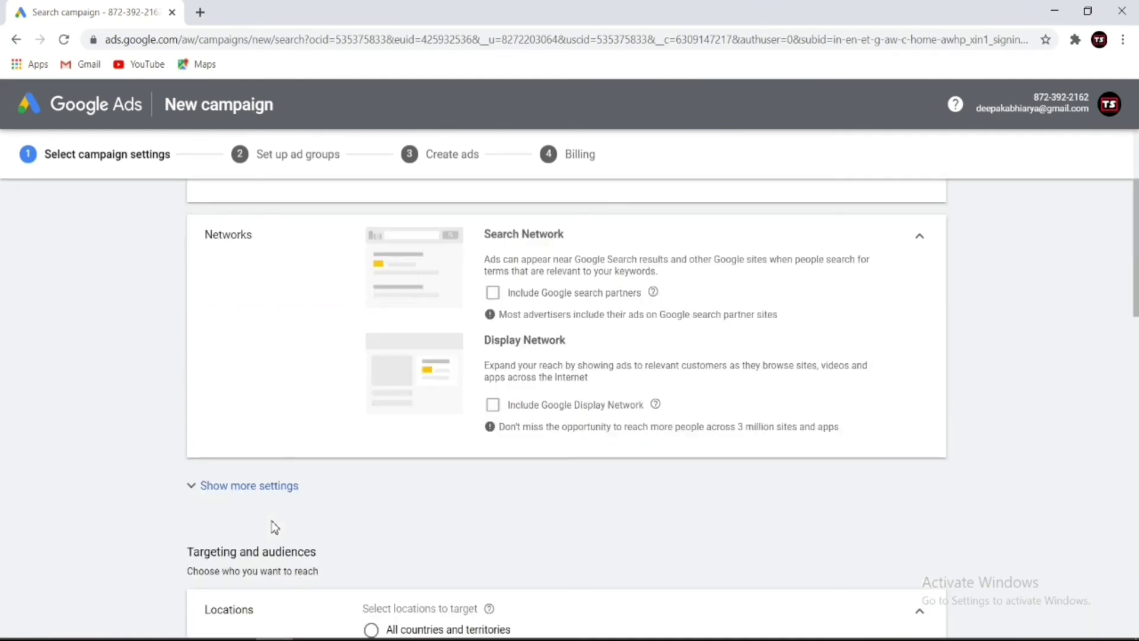
pyautogui.scroll(3, 289, 444)
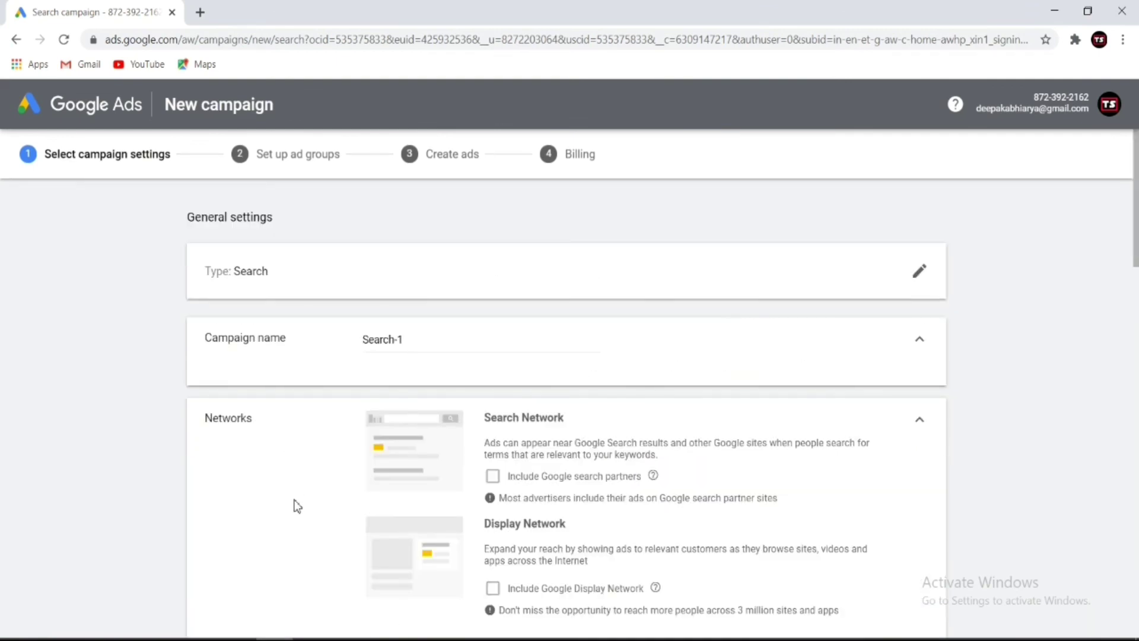